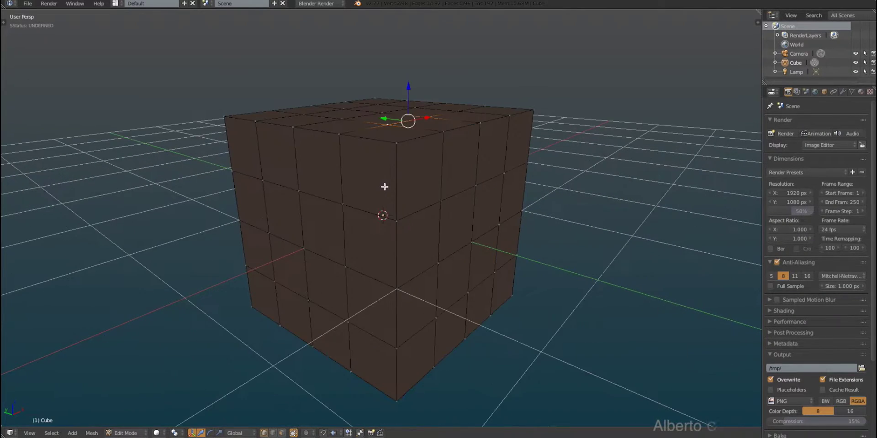
# Orbit the view around the subdivided cube in Edit Mode
pyautogui.moveTo(385, 187); pyautogui.dragTo(425, 178, button='middle')
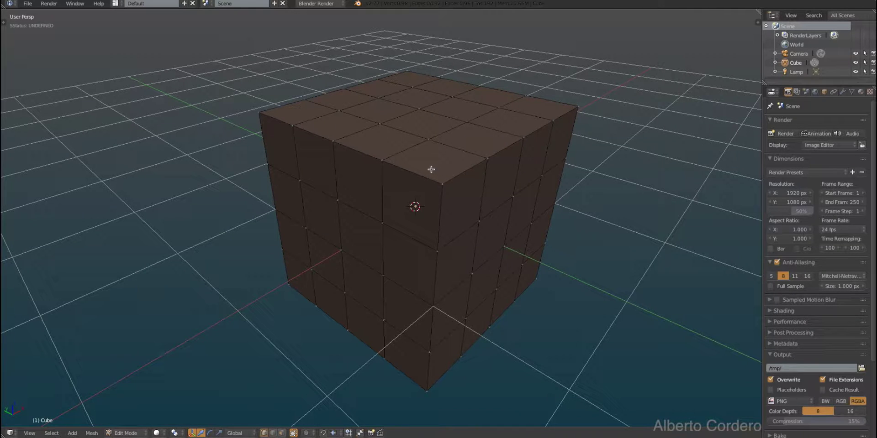
# Toggle select-all on the cube mesh on and off with A, orbiting the view in between
pyautogui.press('a')
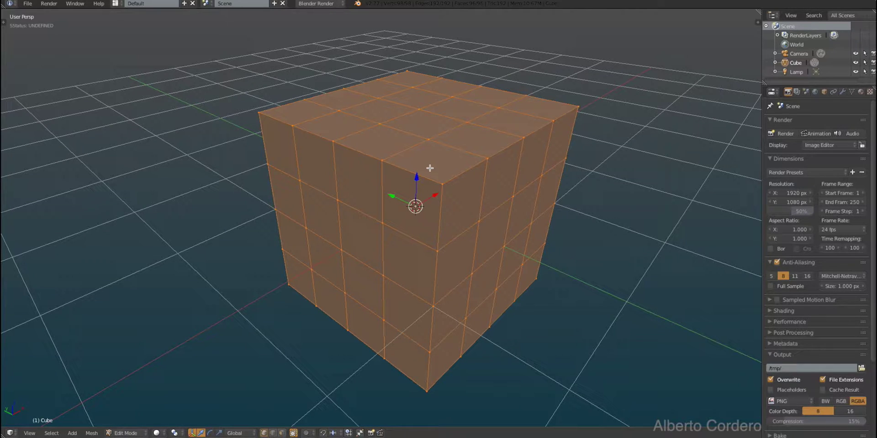
pyautogui.press('a')
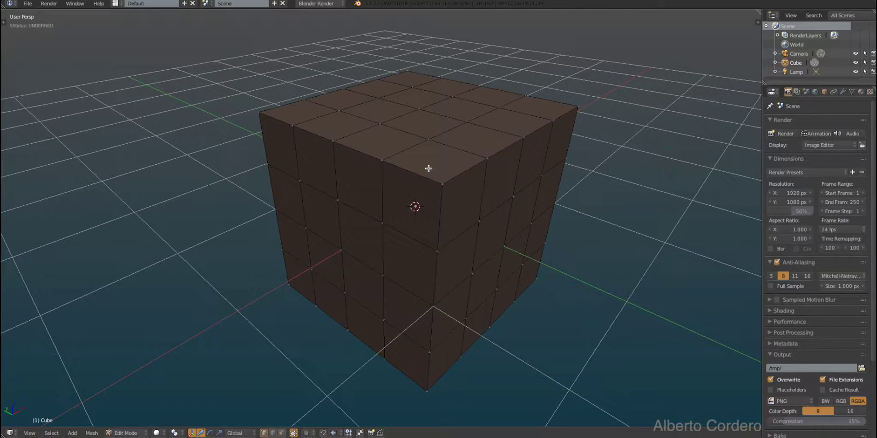
pyautogui.moveTo(388, 181); pyautogui.dragTo(395, 165, button='middle')
pyautogui.press('a')
pyautogui.press('a')
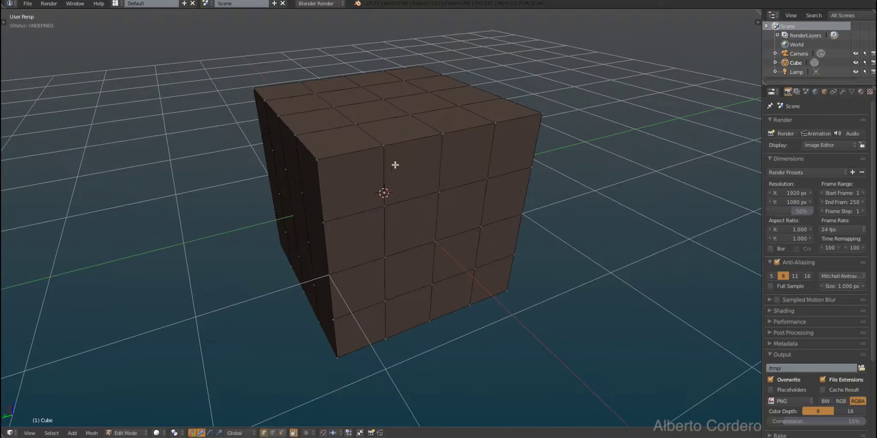
pyautogui.scroll(2, 404, 176)
pyautogui.scroll(-2, 366, 168)
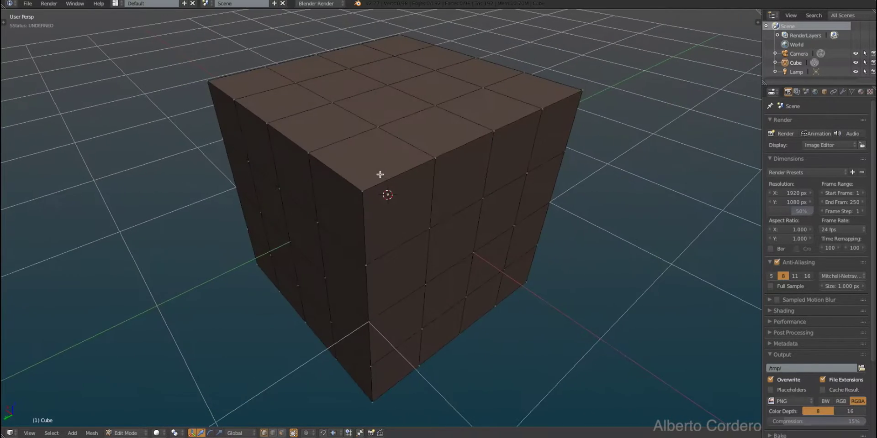
pyautogui.scroll(2, 382, 173)
pyautogui.moveTo(377, 172); pyautogui.dragTo(377, 178, button='middle')
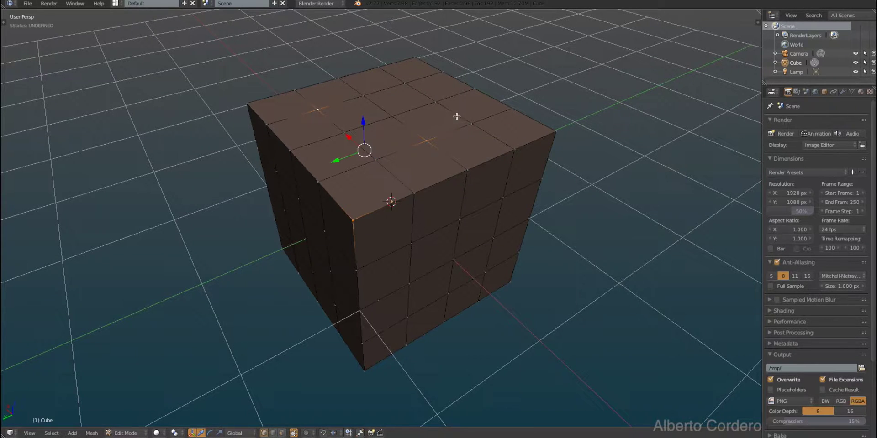
pyautogui.moveTo(480, 213); pyautogui.dragTo(325, 244, button='middle')
pyautogui.keyDown('shift'); pyautogui.rightClick(448, 234); pyautogui.keyUp('shift')
pyautogui.moveTo(320, 216); pyautogui.dragTo(423, 226, button='middle')
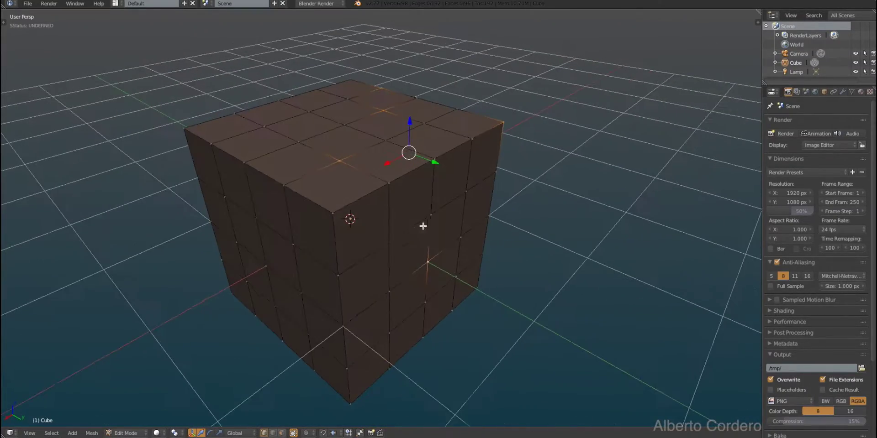
pyautogui.keyDown('shift'); pyautogui.rightClick(305, 284); pyautogui.keyUp('shift')
pyautogui.moveTo(305, 284); pyautogui.dragTo(352, 285, button='middle')
pyautogui.scroll(-3, 437, 154)
pyautogui.moveTo(437, 154); pyautogui.dragTo(342, 156, button='middle')
pyautogui.scroll(4, 402, 143)
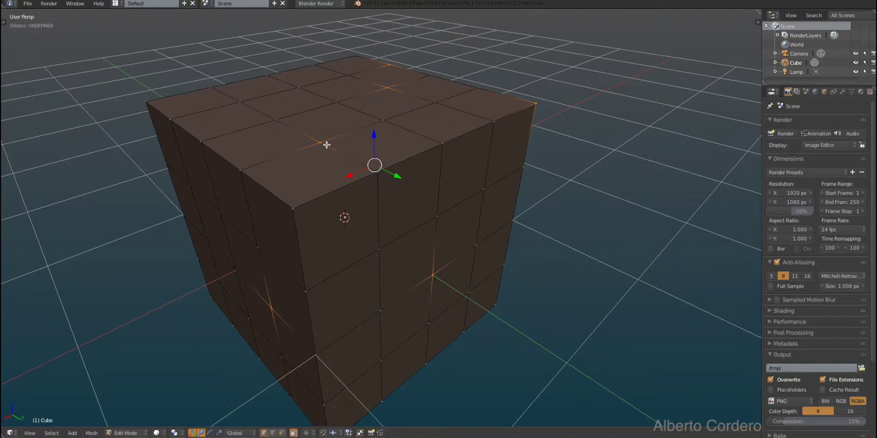
pyautogui.keyDown('shift'); pyautogui.rightClick(422, 269); pyautogui.keyUp('shift')
pyautogui.moveTo(544, 196); pyautogui.dragTo(550, 122, button='middle')
pyautogui.keyDown('shift'); pyautogui.rightClick(550, 122); pyautogui.keyUp('shift')
pyautogui.scroll(-2, 458, 160)
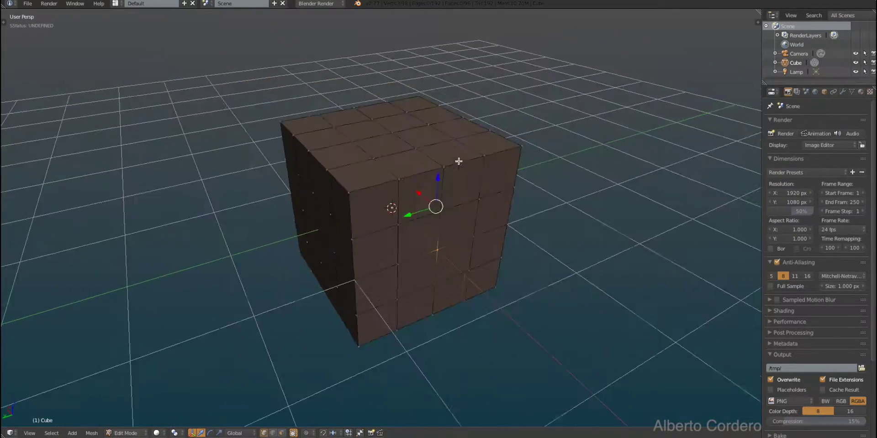
pyautogui.moveTo(458, 160); pyautogui.dragTo(521, 133, button='middle')
pyautogui.press('a')
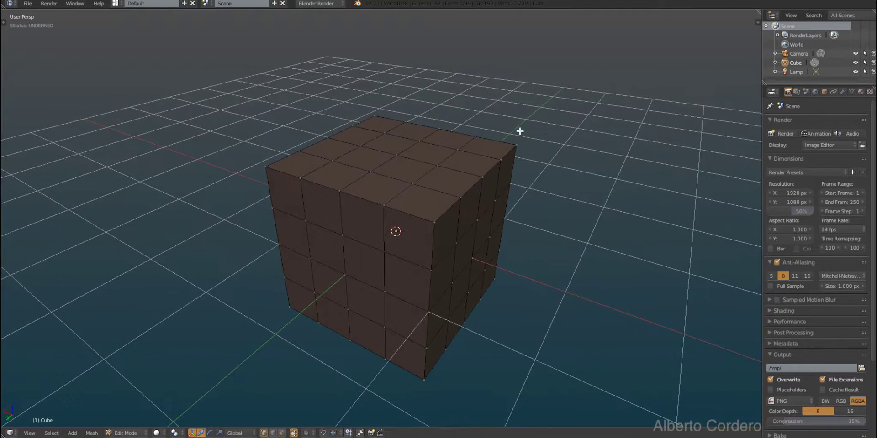
# Select two neighbouring top-face edges near the cube's right corner
pyautogui.rightClick(498, 167)
pyautogui.moveTo(535, 182); pyautogui.dragTo(515, 178, button='middle')
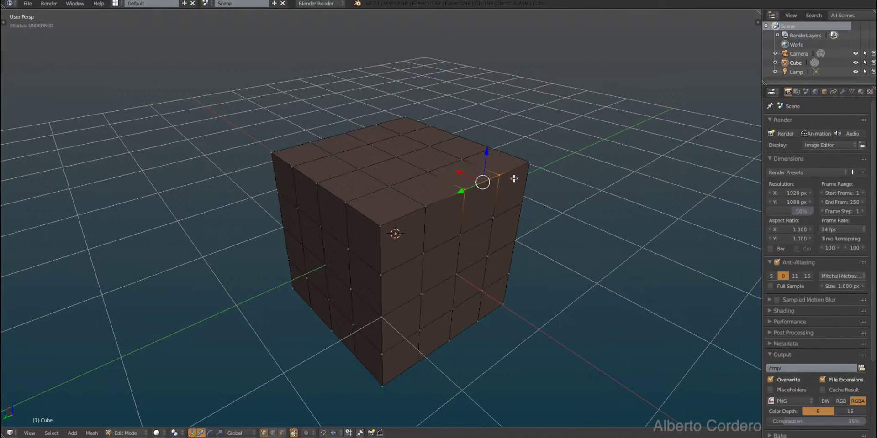
pyautogui.keyDown('shift'); pyautogui.rightClick(526, 158); pyautogui.keyUp('shift')
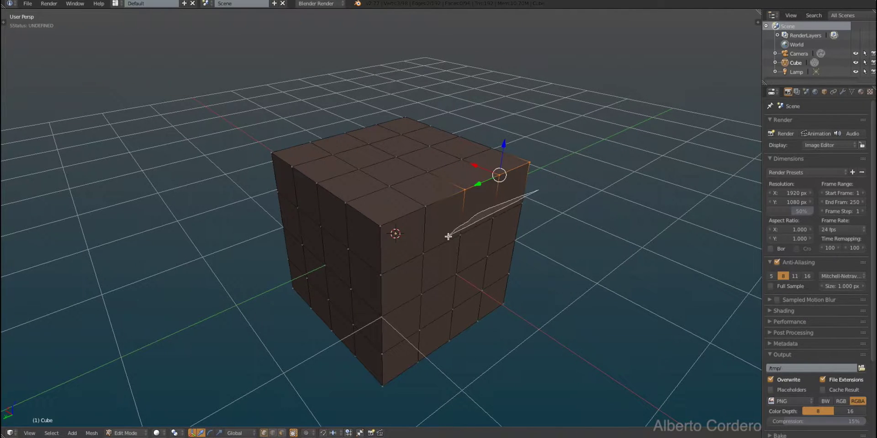
# Lasso the top-right and top-left corner faces into the selection
pyautogui.keyDown('ctrl'); pyautogui.keyDown('shift'); pyautogui.moveTo(448, 236); pyautogui.dragTo(449, 235); pyautogui.keyUp('shift'); pyautogui.keyUp('ctrl')
pyautogui.moveTo(451, 159); pyautogui.dragTo(451, 171, button='middle')
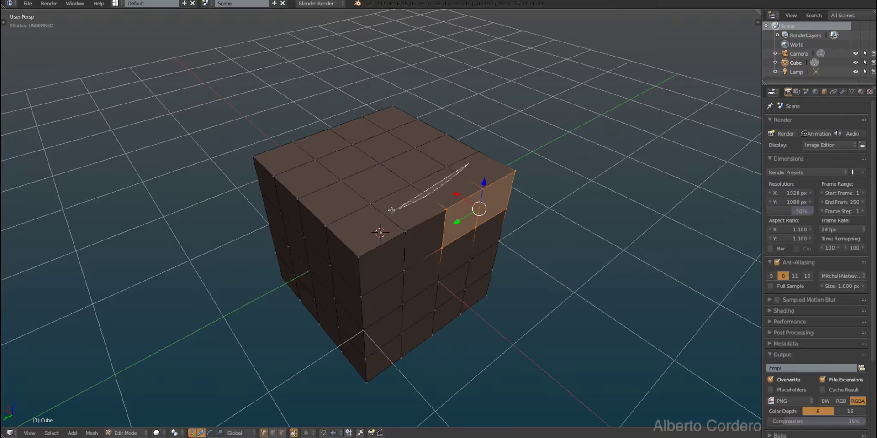
pyautogui.moveTo(391, 210)
pyautogui.keyDown('ctrl'); pyautogui.mouseDown()
pyautogui.moveTo(493, 137)
pyautogui.moveTo(468, 138)
pyautogui.mouseUp(); pyautogui.keyUp('ctrl')
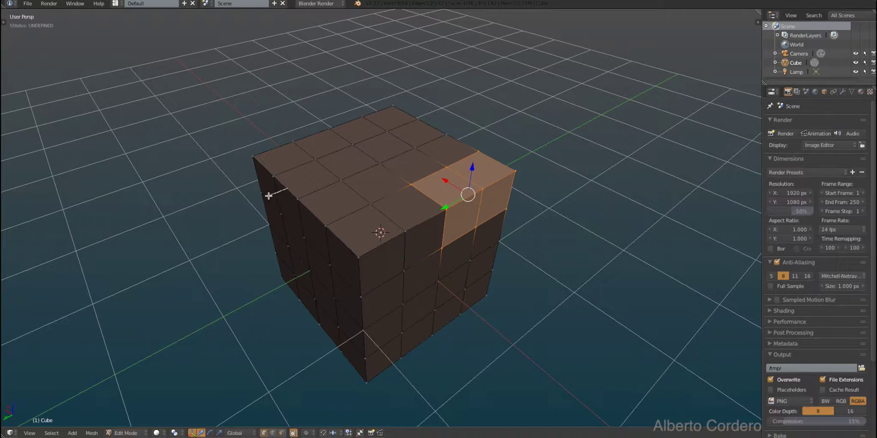
pyautogui.keyDown('ctrl'); pyautogui.moveTo(268, 195); pyautogui.dragTo(280, 150); pyautogui.keyUp('ctrl')
pyautogui.moveTo(283, 200)
pyautogui.keyDown('ctrl'); pyautogui.mouseDown()
pyautogui.moveTo(245, 121)
pyautogui.moveTo(289, 129)
pyautogui.moveTo(311, 155)
pyautogui.mouseUp(); pyautogui.keyUp('ctrl')
pyautogui.scroll(2, 303, 173)
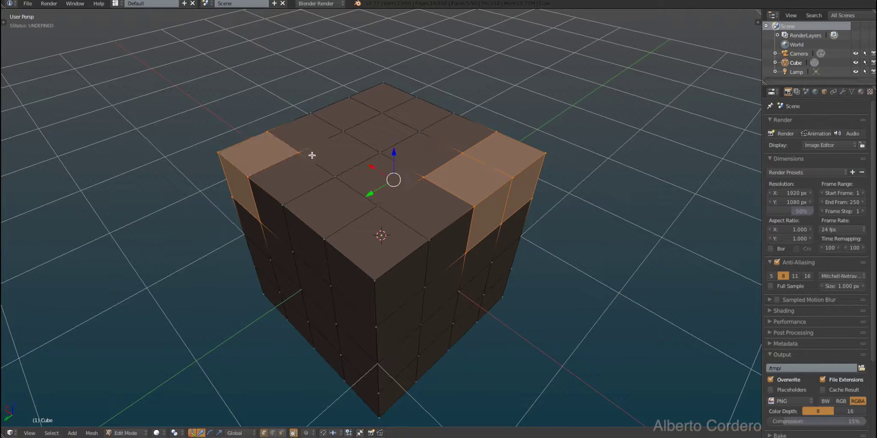
# Lasso-deselect the right corner faces and the left corner's side and top faces
pyautogui.moveTo(408, 157)
pyautogui.mouseDown(button='middle')
pyautogui.moveTo(396, 150)
pyautogui.moveTo(414, 158)
pyautogui.mouseUp(button='middle')
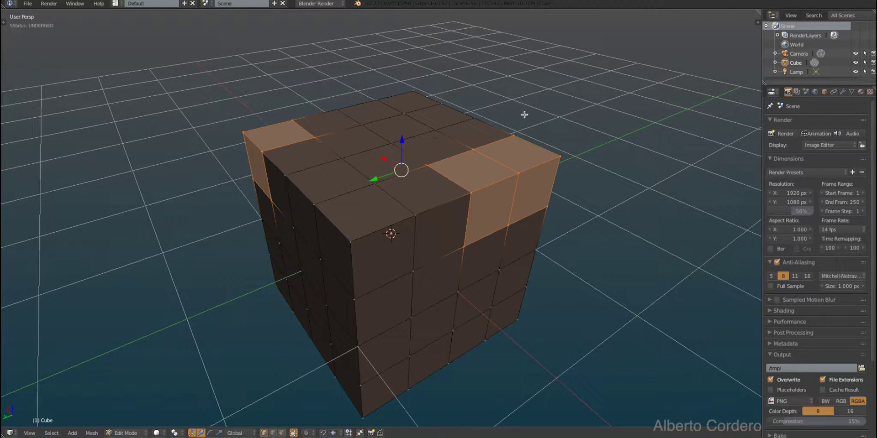
pyautogui.moveTo(524, 114)
pyautogui.keyDown('ctrl'); pyautogui.keyDown('shift'); pyautogui.mouseDown()
pyautogui.moveTo(366, 204)
pyautogui.moveTo(629, 133)
pyautogui.moveTo(354, 186)
pyautogui.mouseUp(); pyautogui.keyUp('shift'); pyautogui.keyUp('ctrl')
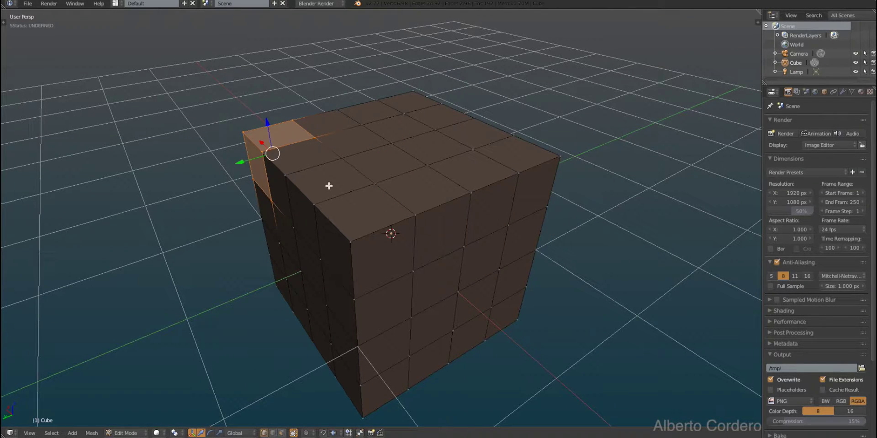
pyautogui.moveTo(309, 226)
pyautogui.keyDown('ctrl'); pyautogui.keyDown('shift'); pyautogui.mouseDown()
pyautogui.moveTo(239, 197)
pyautogui.moveTo(349, 203)
pyautogui.mouseUp(); pyautogui.keyUp('shift'); pyautogui.keyUp('ctrl')
pyautogui.moveTo(311, 167)
pyautogui.keyDown('ctrl'); pyautogui.keyDown('shift'); pyautogui.mouseDown()
pyautogui.moveTo(253, 126)
pyautogui.moveTo(362, 202)
pyautogui.mouseUp(); pyautogui.keyUp('shift'); pyautogui.keyUp('ctrl')
pyautogui.keyDown('ctrl'); pyautogui.keyDown('shift'); pyautogui.moveTo(282, 162); pyautogui.dragTo(355, 126); pyautogui.keyUp('shift'); pyautogui.keyUp('ctrl')
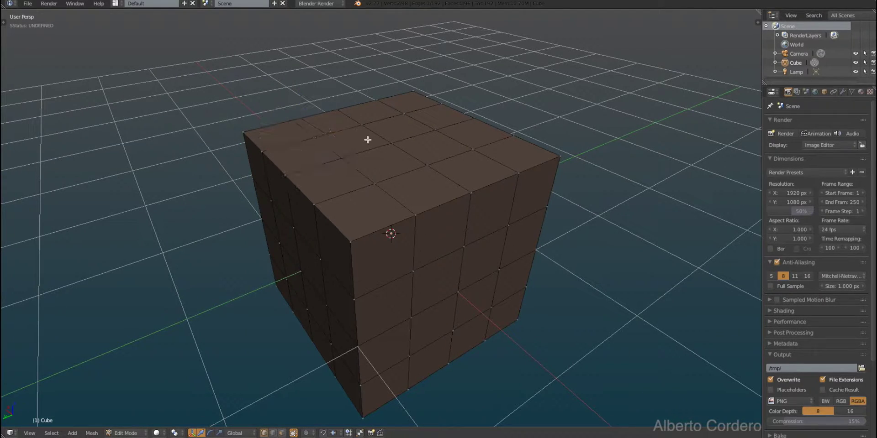
pyautogui.moveTo(369, 142); pyautogui.dragTo(463, 173, button='middle')
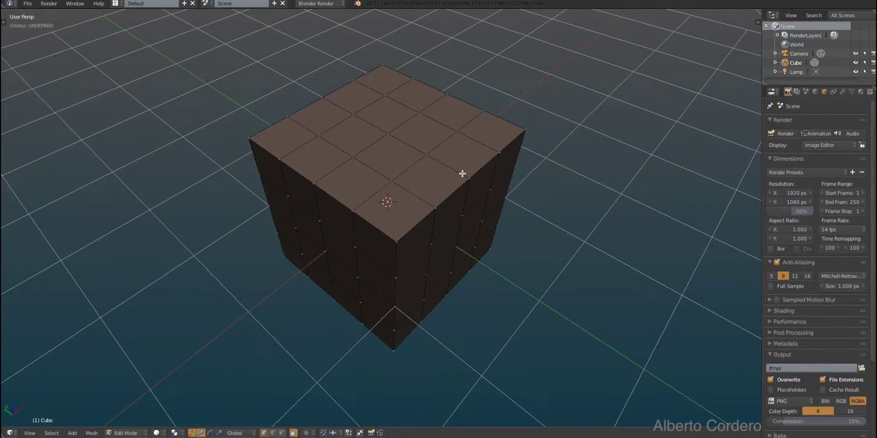
# With a resized circle-select brush, paint a strip of top faces, then paint them deselected
pyautogui.press('c')
pyautogui.scroll(-3, 369, 156)
pyautogui.scroll(2, 372, 156)
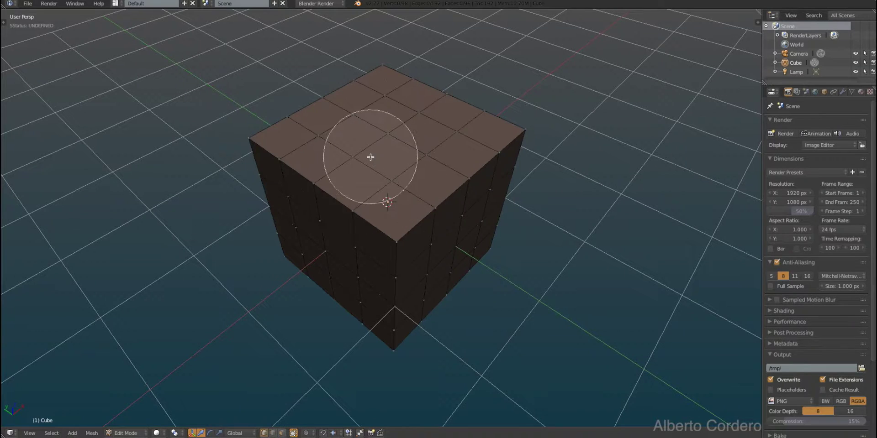
pyautogui.scroll(-5, 370, 157)
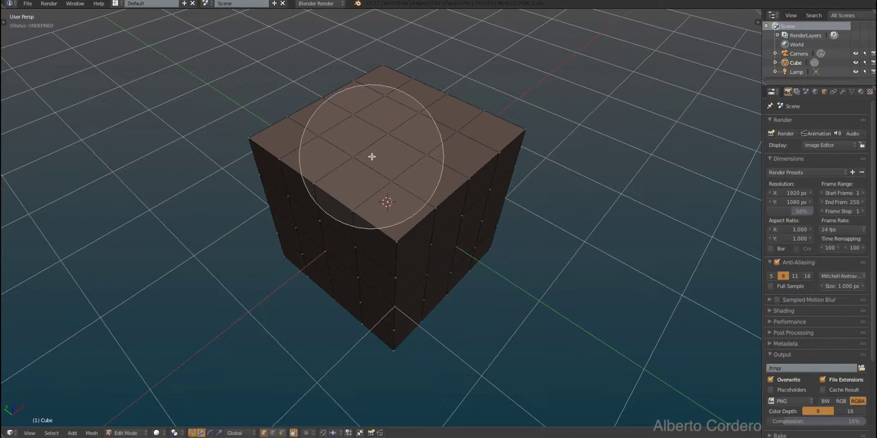
pyautogui.scroll(5, 346, 171)
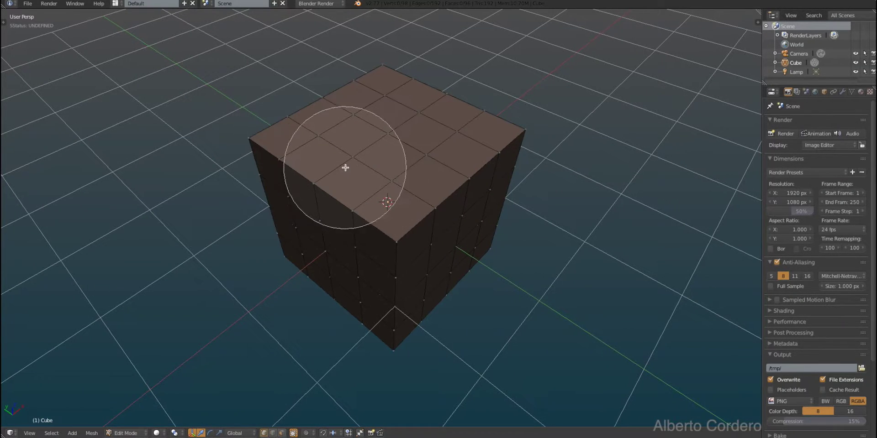
pyautogui.scroll(-6, 346, 168)
pyautogui.scroll(5, 345, 168)
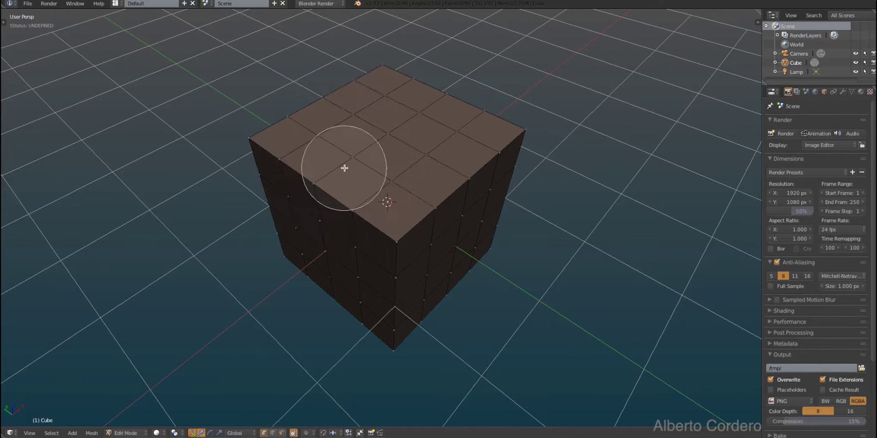
pyautogui.scroll(-3, 344, 168)
pyautogui.scroll(-3, 311, 160)
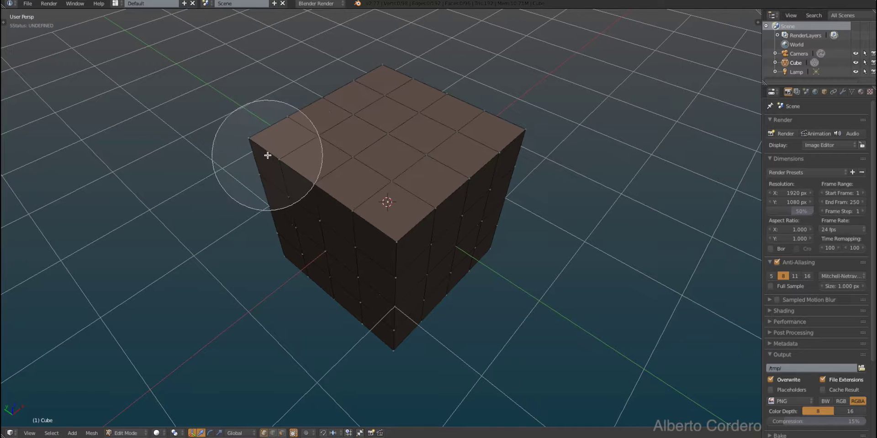
pyautogui.moveTo(268, 149)
pyautogui.mouseDown()
pyautogui.moveTo(391, 207)
pyautogui.moveTo(397, 238)
pyautogui.moveTo(386, 308)
pyautogui.moveTo(370, 313)
pyautogui.moveTo(277, 225)
pyautogui.moveTo(261, 177)
pyautogui.mouseUp()
pyautogui.moveTo(261, 177)
pyautogui.mouseDown(button='middle')
pyautogui.moveTo(274, 152)
pyautogui.moveTo(388, 162)
pyautogui.moveTo(411, 180)
pyautogui.moveTo(427, 317)
pyautogui.moveTo(378, 368)
pyautogui.moveTo(310, 287)
pyautogui.moveTo(337, 231)
pyautogui.moveTo(388, 174)
pyautogui.mouseUp(button='middle')
pyautogui.rightClick(397, 144)
# Circle-select the top front edge vertices with a smaller brush from a new angle
pyautogui.moveTo(532, 167)
pyautogui.mouseDown(button='middle')
pyautogui.moveTo(505, 149)
pyautogui.moveTo(440, 173)
pyautogui.mouseUp(button='middle')
pyautogui.press('c')
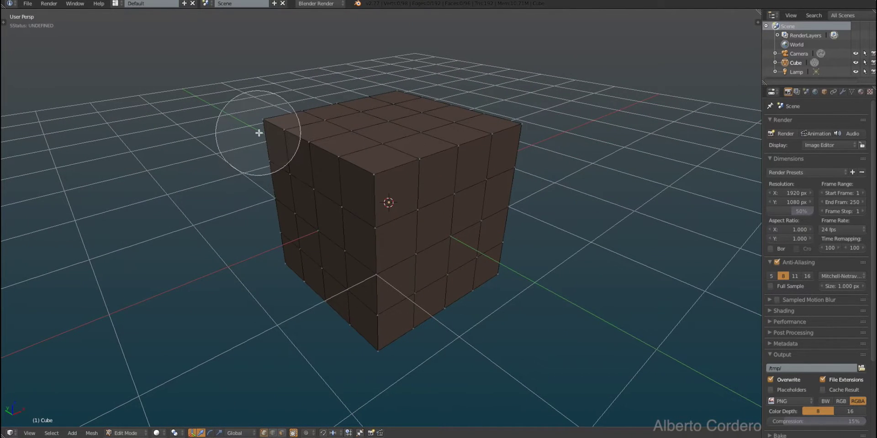
pyautogui.scroll(4, 261, 125)
pyautogui.moveTo(265, 122)
pyautogui.mouseDown()
pyautogui.moveTo(360, 170)
pyautogui.moveTo(386, 172)
pyautogui.moveTo(517, 125)
pyautogui.moveTo(393, 88)
pyautogui.moveTo(274, 108)
pyautogui.mouseUp()
# Deselect all top-face vertices with A, then zoom out to a front view of the cube
pyautogui.press('Escape')
pyautogui.moveTo(274, 108); pyautogui.dragTo(351, 136, button='middle')
pyautogui.press('a')
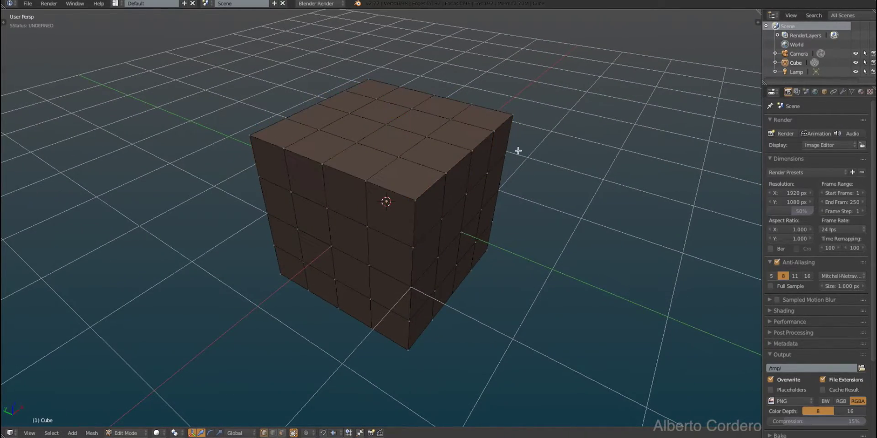
pyautogui.moveTo(477, 146); pyautogui.dragTo(459, 142, button='middle')
pyautogui.scroll(-4, 391, 143)
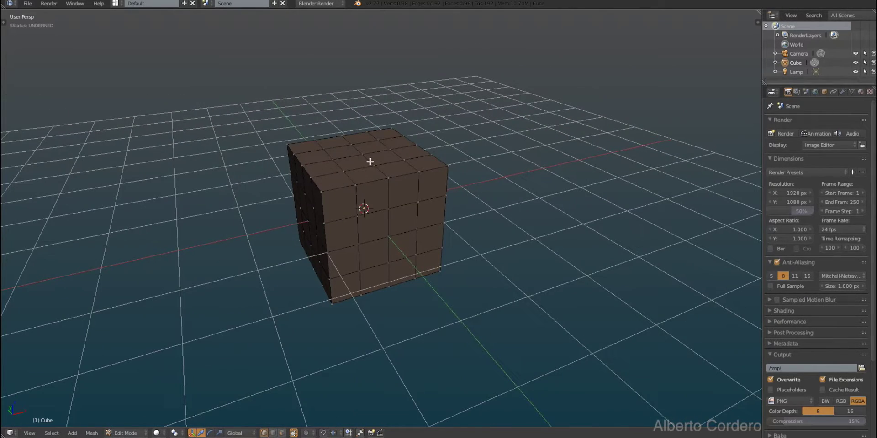
pyautogui.moveTo(365, 179); pyautogui.dragTo(300, 153, button='middle')
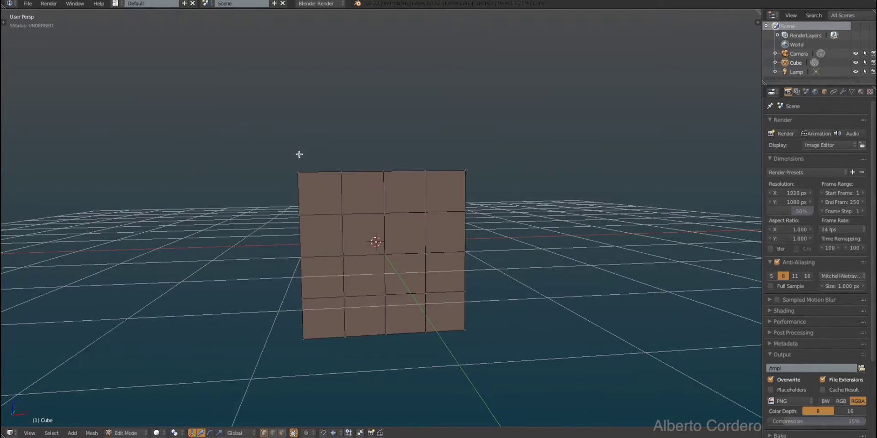
# Box-select the vertices along the cube's top edge and across its top face
pyautogui.press('b')
pyautogui.moveTo(283, 153); pyautogui.dragTo(424, 169)
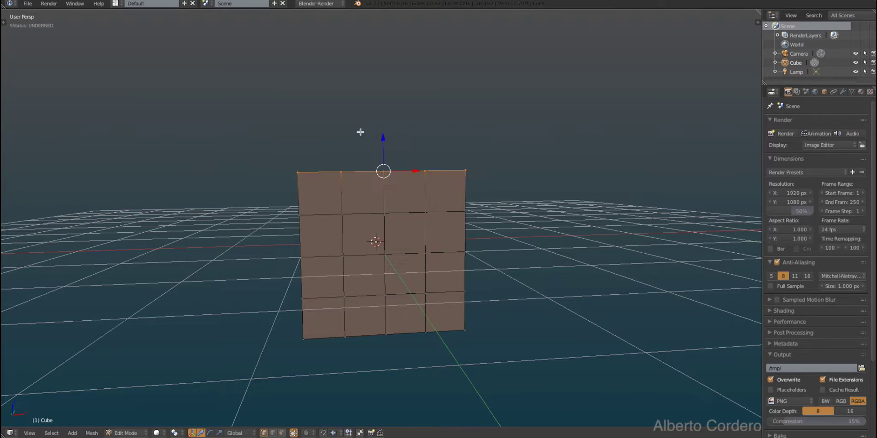
pyautogui.moveTo(360, 132); pyautogui.dragTo(219, 99, button='middle')
pyautogui.press('b')
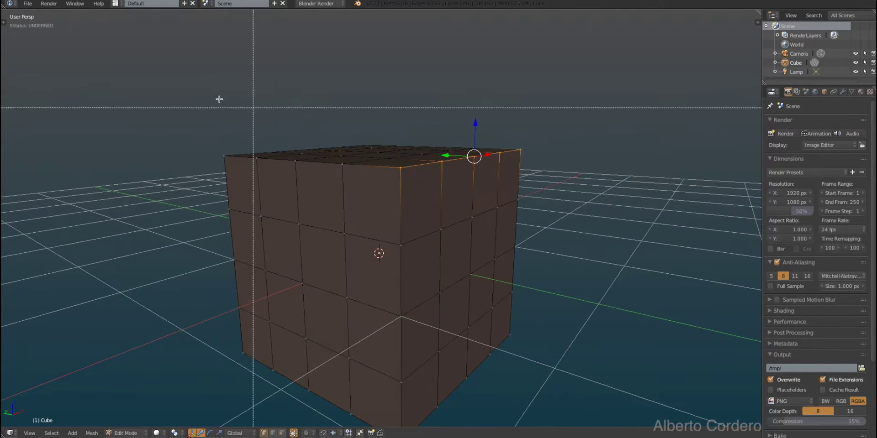
pyautogui.moveTo(167, 89); pyautogui.dragTo(543, 178)
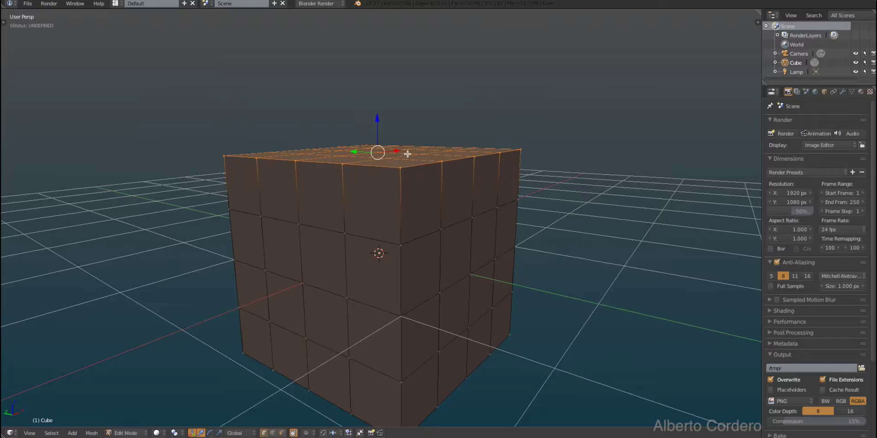
pyautogui.moveTo(542, 178); pyautogui.dragTo(319, 145, button='middle')
# Box-select the left-side vertices and the lower-left corner vertex into the selection
pyautogui.press('b')
pyautogui.moveTo(215, 115); pyautogui.dragTo(308, 427)
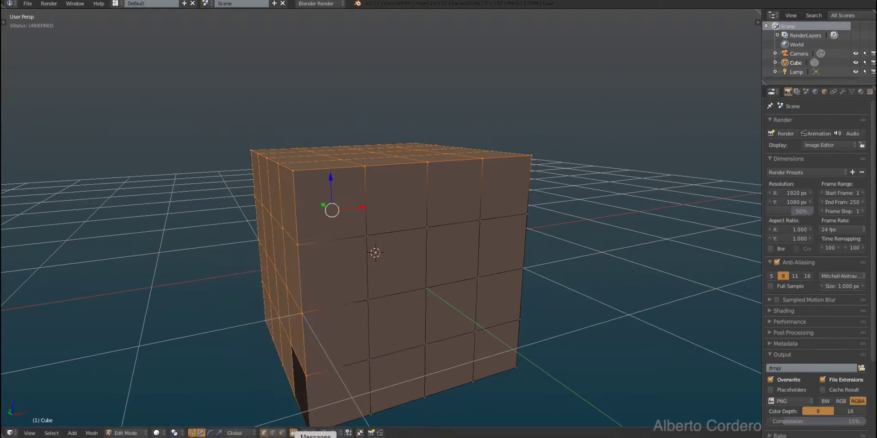
pyautogui.moveTo(347, 377); pyautogui.dragTo(336, 300, button='middle')
pyautogui.press('b')
pyautogui.moveTo(229, 255); pyautogui.dragTo(317, 405)
pyautogui.moveTo(349, 170); pyautogui.dragTo(427, 212, button='middle')
pyautogui.moveTo(276, 155); pyautogui.dragTo(299, 146, button='middle')
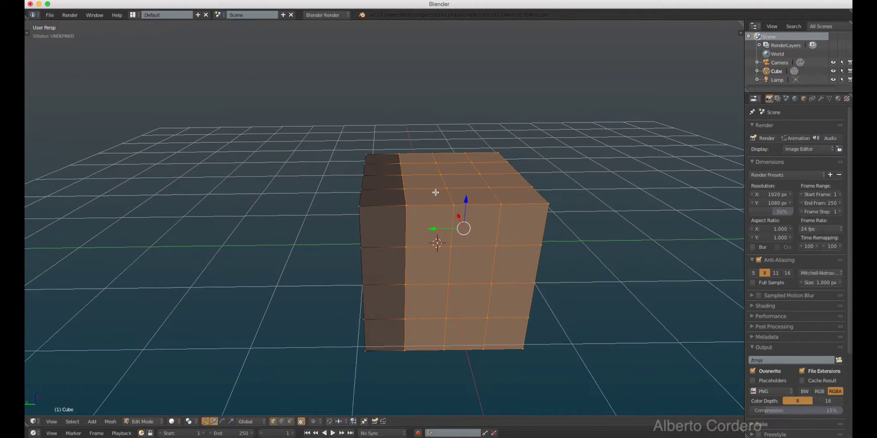
# Box-deselect the top faces, the top front row and the middle face row
pyautogui.press('b')
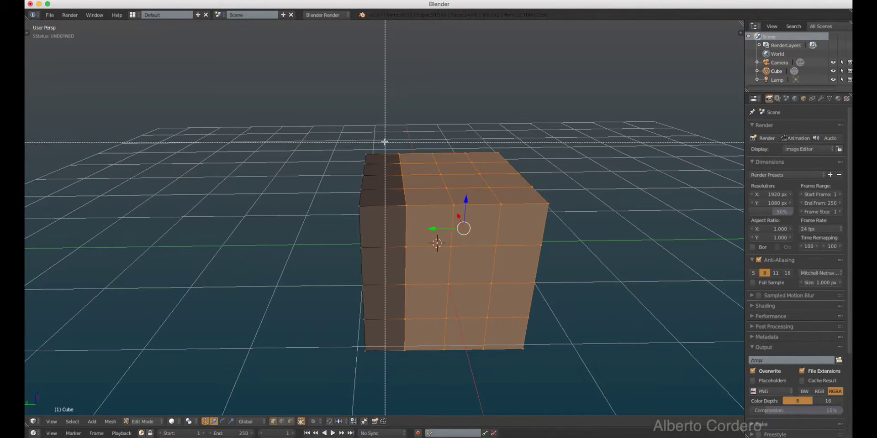
pyautogui.moveTo(385, 142); pyautogui.dragTo(533, 170, button='middle')
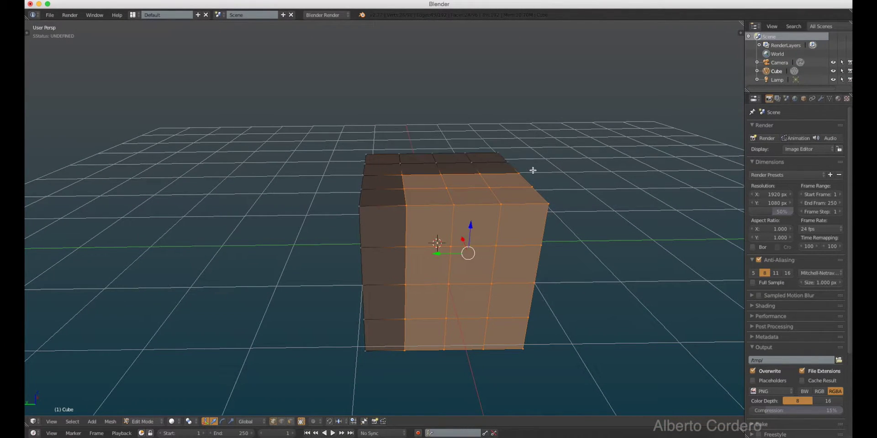
pyautogui.press('b')
pyautogui.moveTo(347, 112); pyautogui.dragTo(573, 184, button='middle')
pyautogui.press('b')
pyautogui.moveTo(401, 235); pyautogui.dragTo(379, 286, button='middle')
# Box-deselect the lower front faces and the remaining top faces
pyautogui.press('b')
pyautogui.moveTo(287, 243); pyautogui.dragTo(521, 306, button='middle')
pyautogui.scroll(-2, 444, 219)
pyautogui.scroll(-2, 443, 219)
pyautogui.moveTo(443, 219); pyautogui.dragTo(416, 142, button='middle')
pyautogui.press('b')
pyautogui.moveTo(323, 88); pyautogui.dragTo(410, 160, button='middle')
# Clear the edge loops, toggle select-all on and off, then lasso-select one face
pyautogui.press('a')
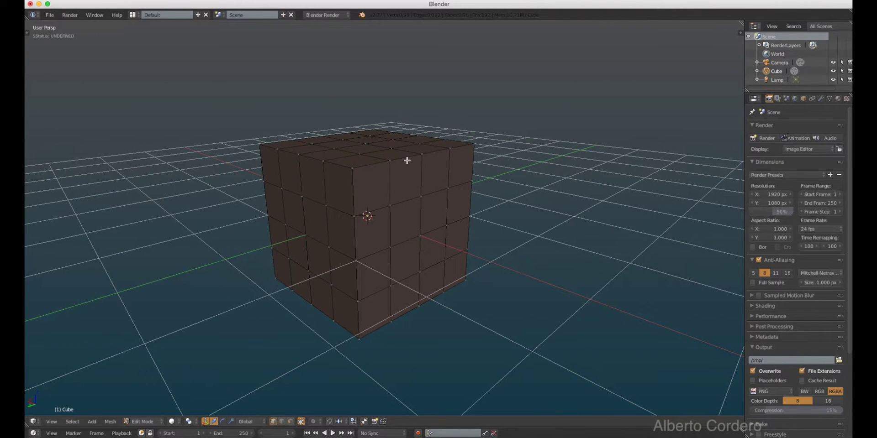
pyautogui.press('a')
pyautogui.press('a')
pyautogui.press('a')
pyautogui.press('a')
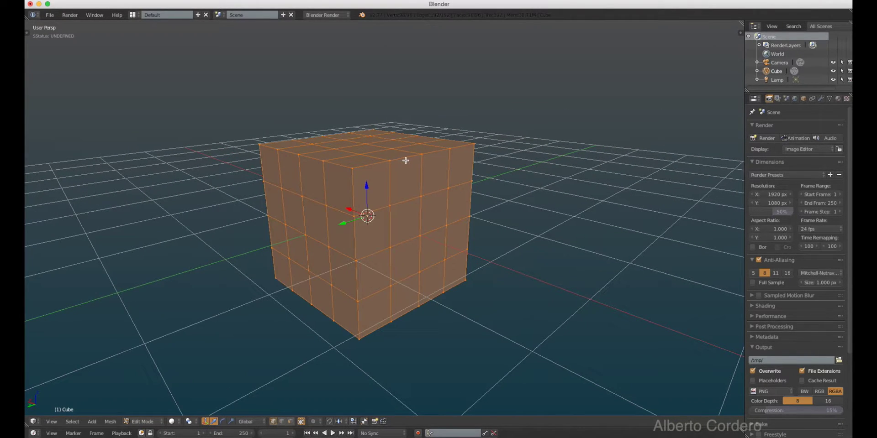
pyautogui.press('a')
pyautogui.press('a')
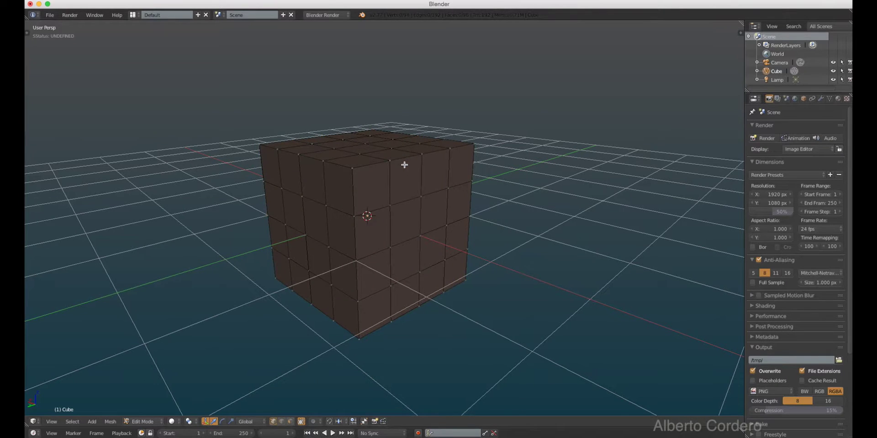
pyautogui.moveTo(404, 165); pyautogui.dragTo(414, 178, button='middle')
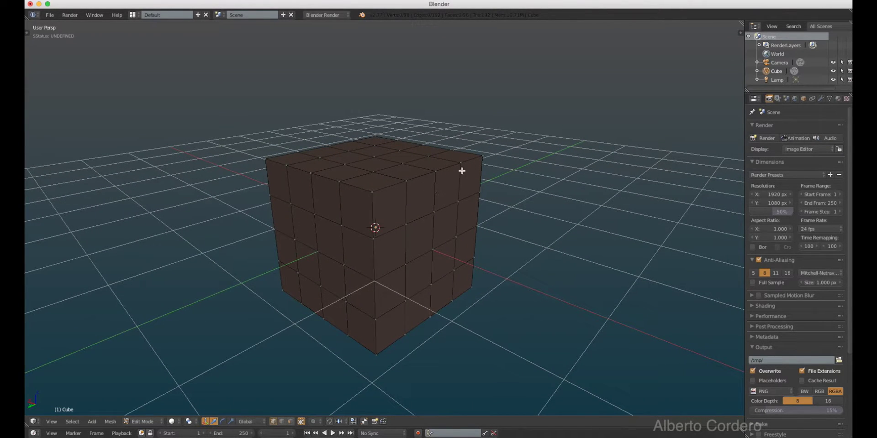
pyautogui.moveTo(433, 162)
pyautogui.keyDown('ctrl'); pyautogui.mouseDown()
pyautogui.moveTo(494, 135)
pyautogui.moveTo(369, 142)
pyautogui.mouseUp(); pyautogui.keyUp('ctrl')
# Circle-select a few faces, then sweep the brush to deselect all of them
pyautogui.press('c')
pyautogui.scroll(10, 464, 145)
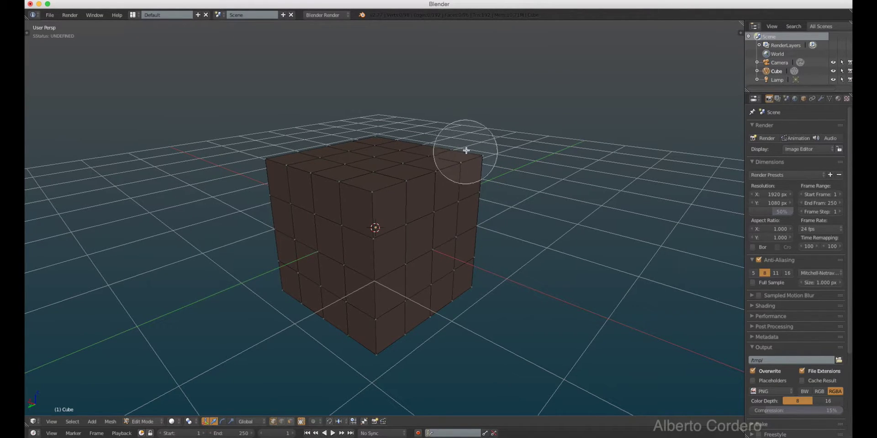
pyautogui.click(430, 212)
pyautogui.click(396, 239)
pyautogui.scroll(-6, 402, 226)
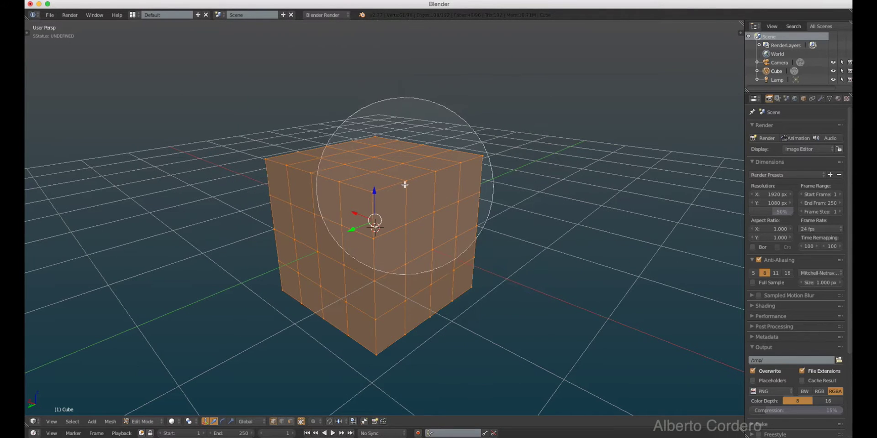
pyautogui.middleClick(477, 135)
pyautogui.moveTo(389, 153)
pyautogui.mouseDown(button='middle')
pyautogui.moveTo(290, 211)
pyautogui.moveTo(434, 227)
pyautogui.mouseUp(button='middle')
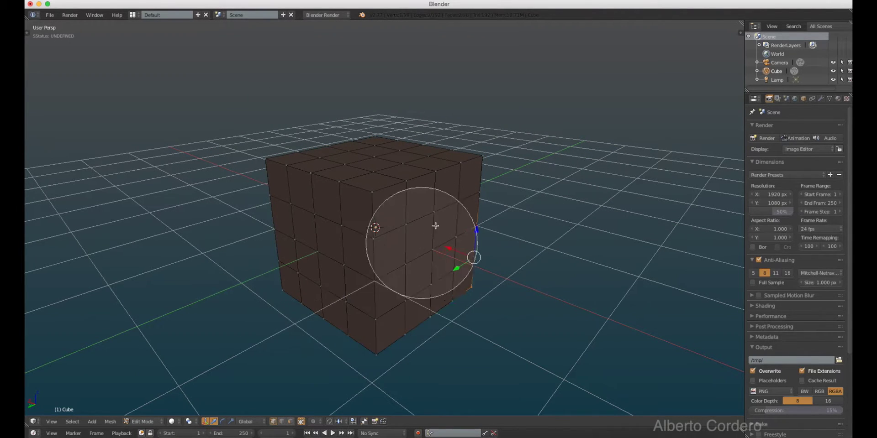
pyautogui.press('Escape')
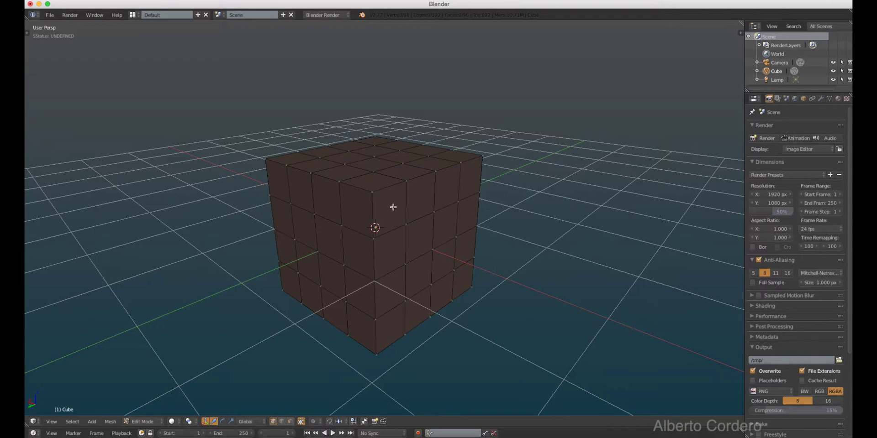
# Box-select a block of the cube's top faces and invert the selection with Ctrl+I
pyautogui.press('b')
pyautogui.moveTo(252, 134); pyautogui.dragTo(422, 200)
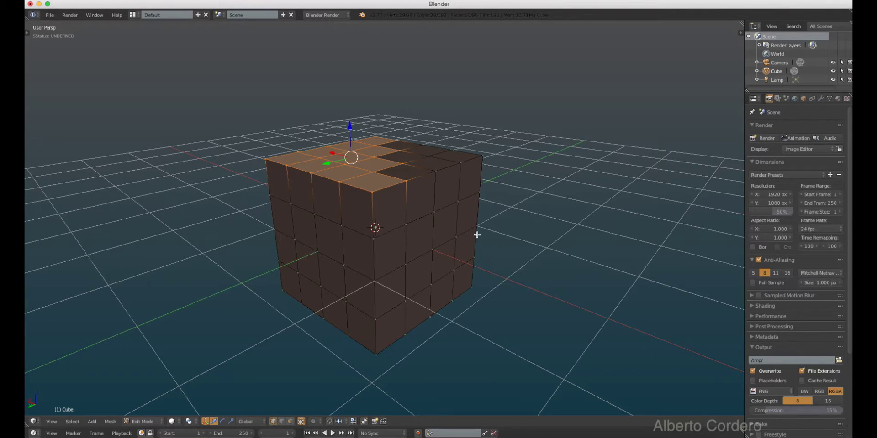
pyautogui.hotkey('ctrl', 'i')
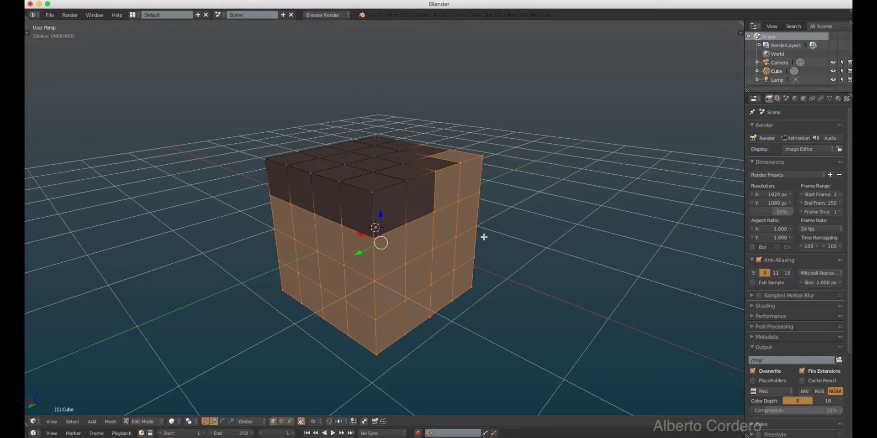
# Inspect the inverted selection from several angles, then undo it back to the top faces
pyautogui.moveTo(366, 170); pyautogui.dragTo(433, 169, button='middle')
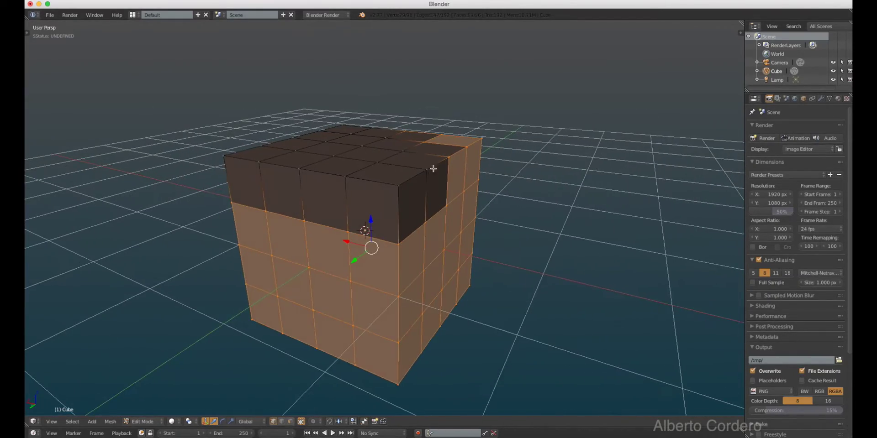
pyautogui.moveTo(376, 255); pyautogui.dragTo(302, 181, button='middle')
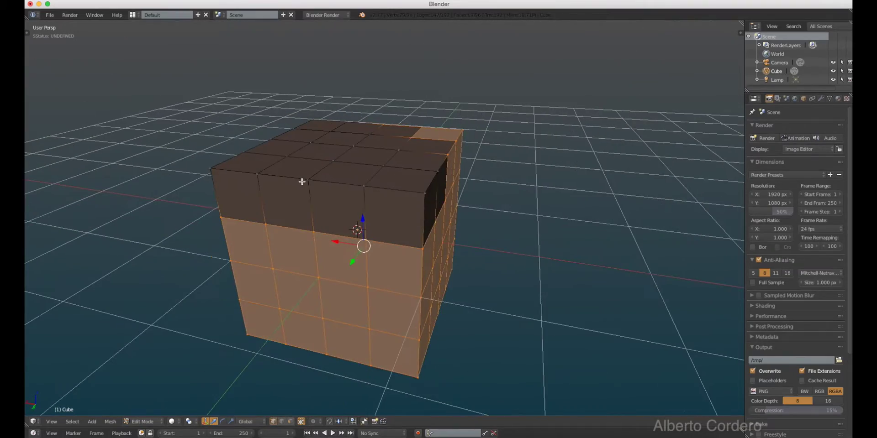
pyautogui.scroll(-2, 387, 160)
pyautogui.hotkey('ctrl', 'z')
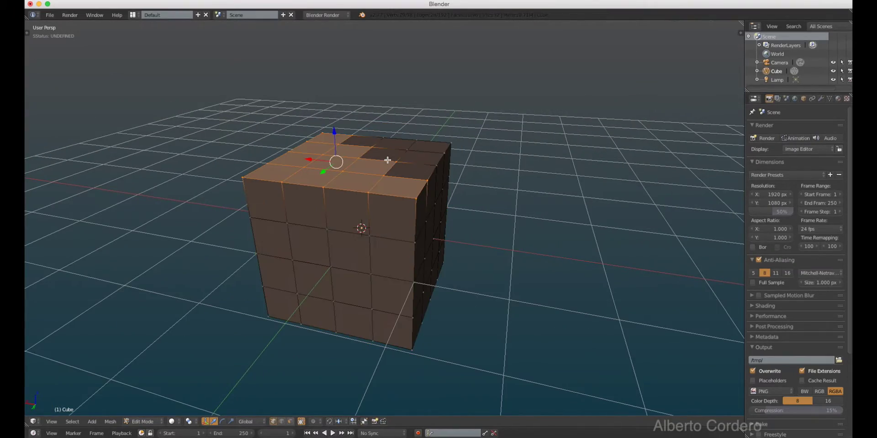
pyautogui.moveTo(387, 160); pyautogui.dragTo(425, 186, button='middle')
# Select just one vertex of the cube, then orbit to a lower front view and zoom out
pyautogui.rightClick(474, 175)
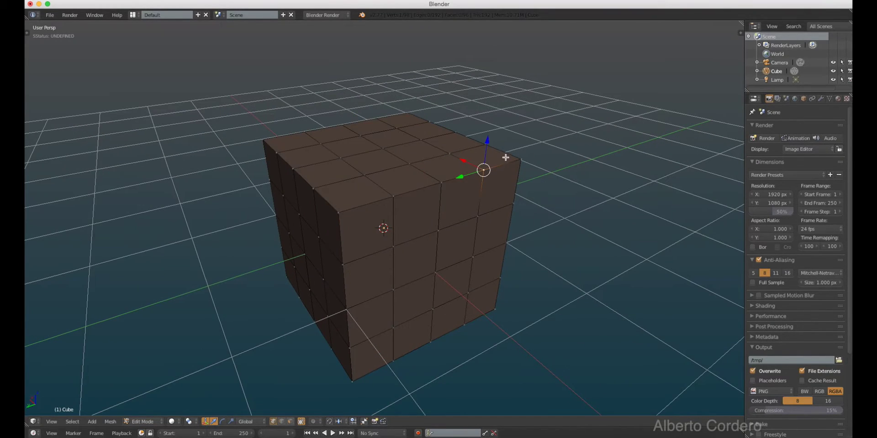
pyautogui.moveTo(501, 150); pyautogui.dragTo(402, 143, button='middle')
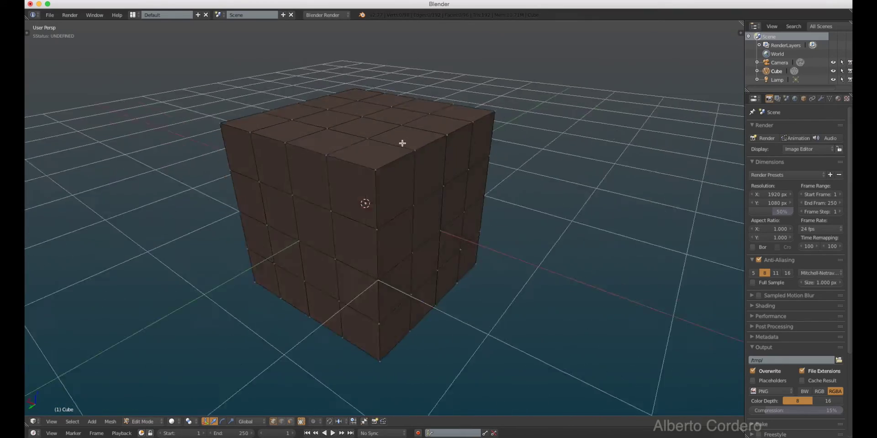
pyautogui.scroll(-4, 402, 144)
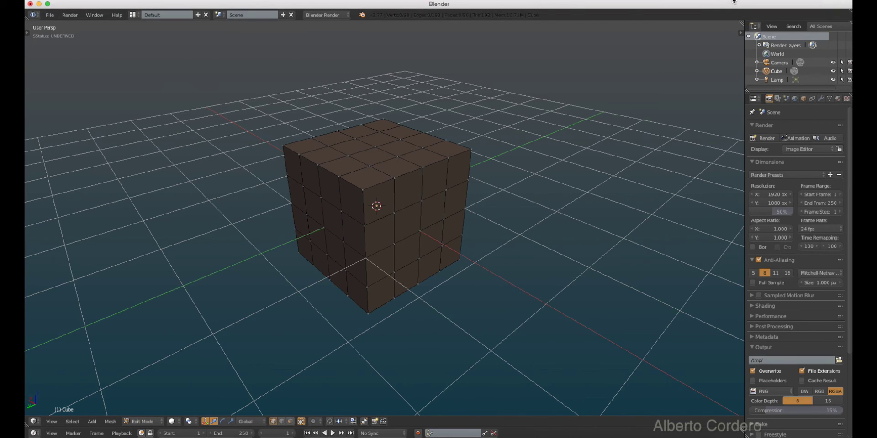